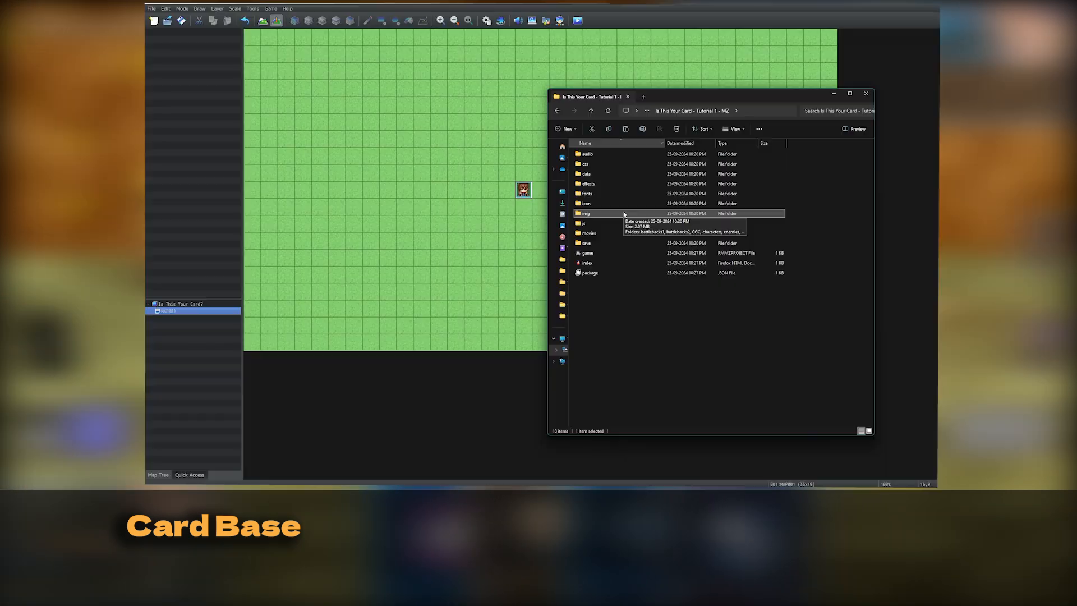
Browse to the project's img/CGC/bases folder and inspect the Default card base image
double_click(616, 215)
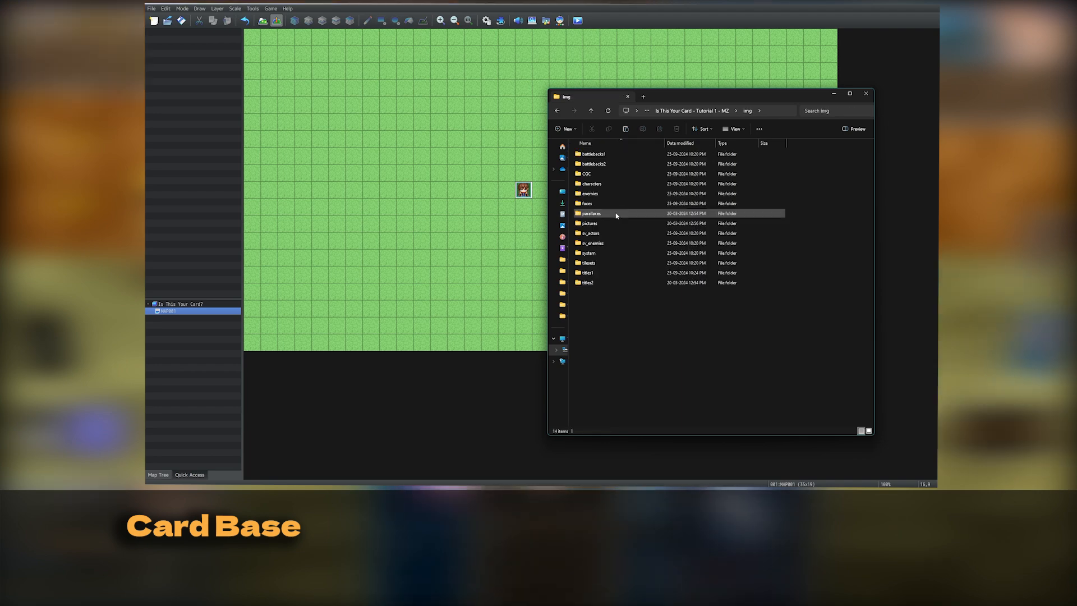
double_click(597, 174)
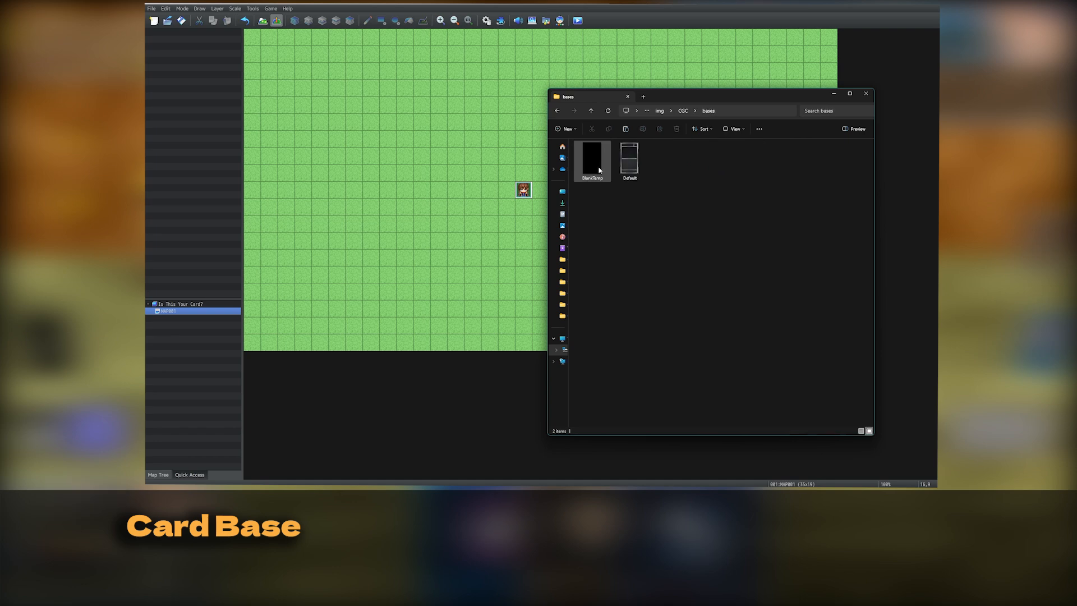
click(629, 172)
double_click(629, 172)
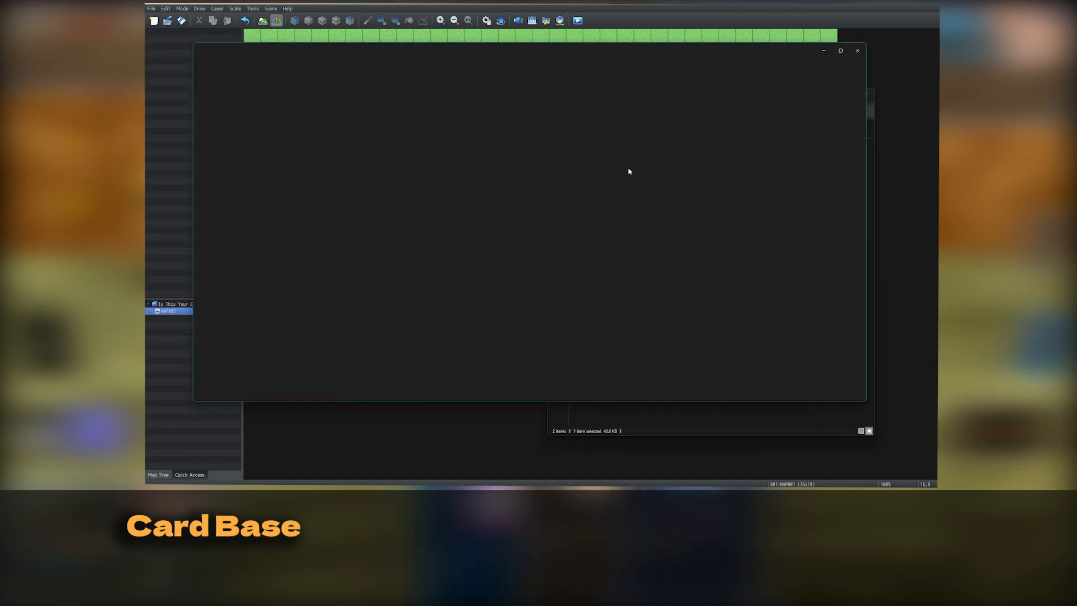
drag(631, 56, 710, 104)
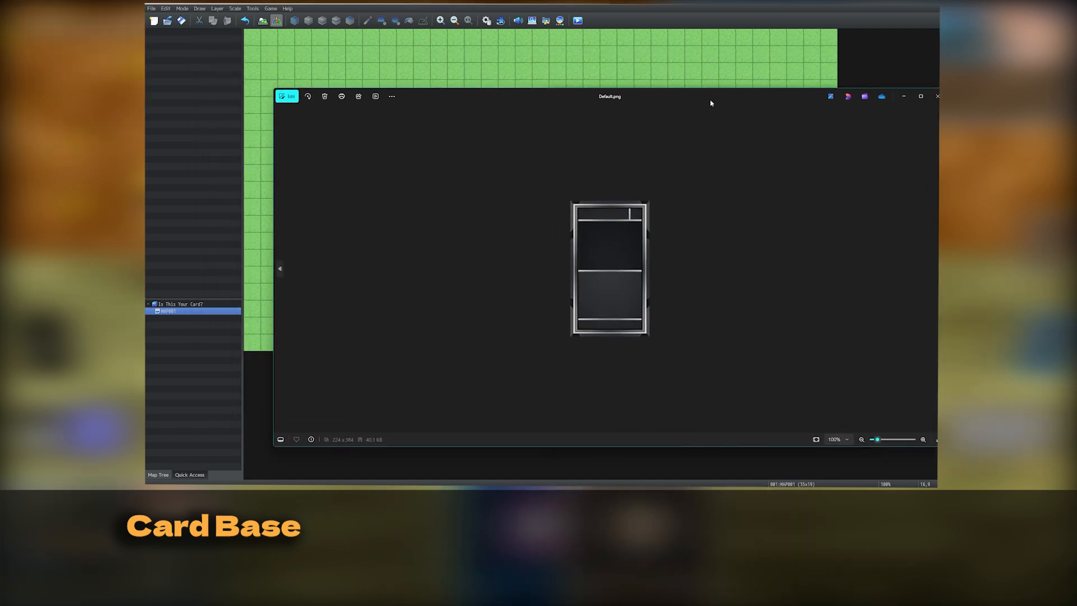
scroll(674, 266, up, 2)
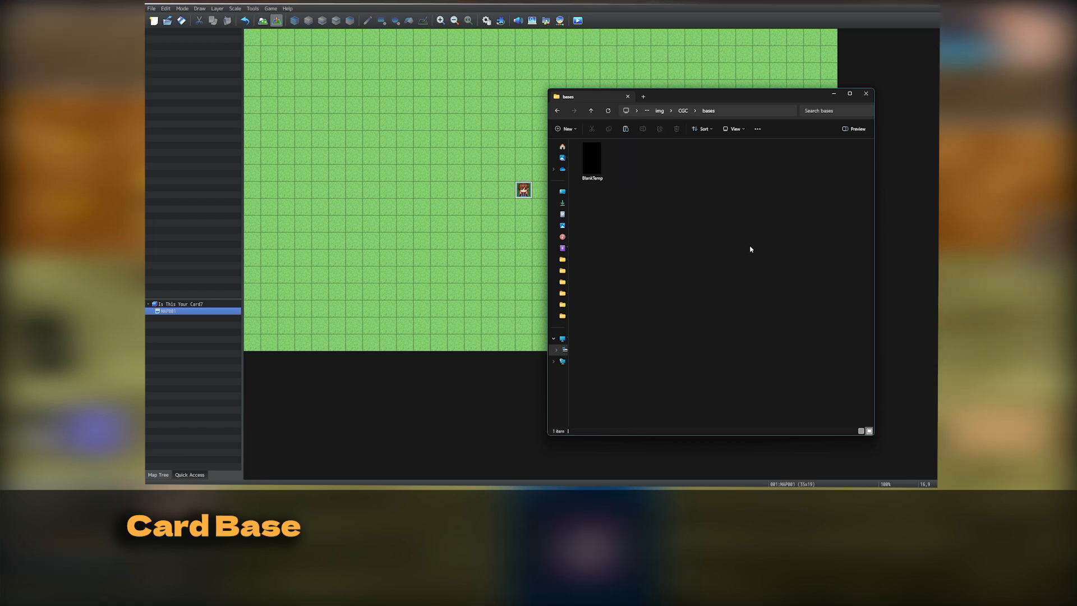
Start a playtest and play the Mountains card in battle, choosing Focus as the card to add
click(708, 9)
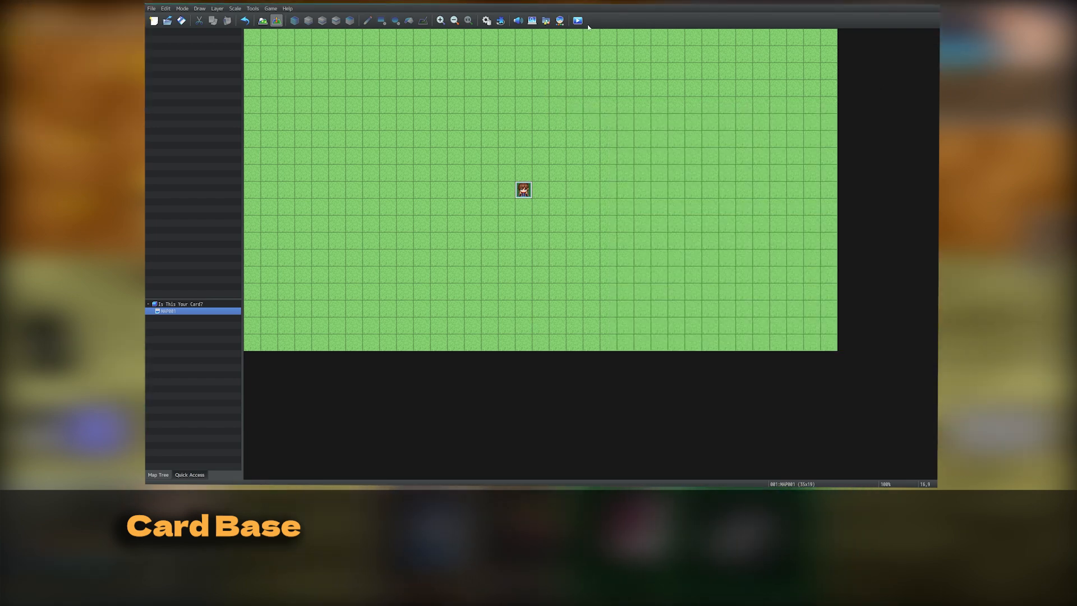
click(579, 25)
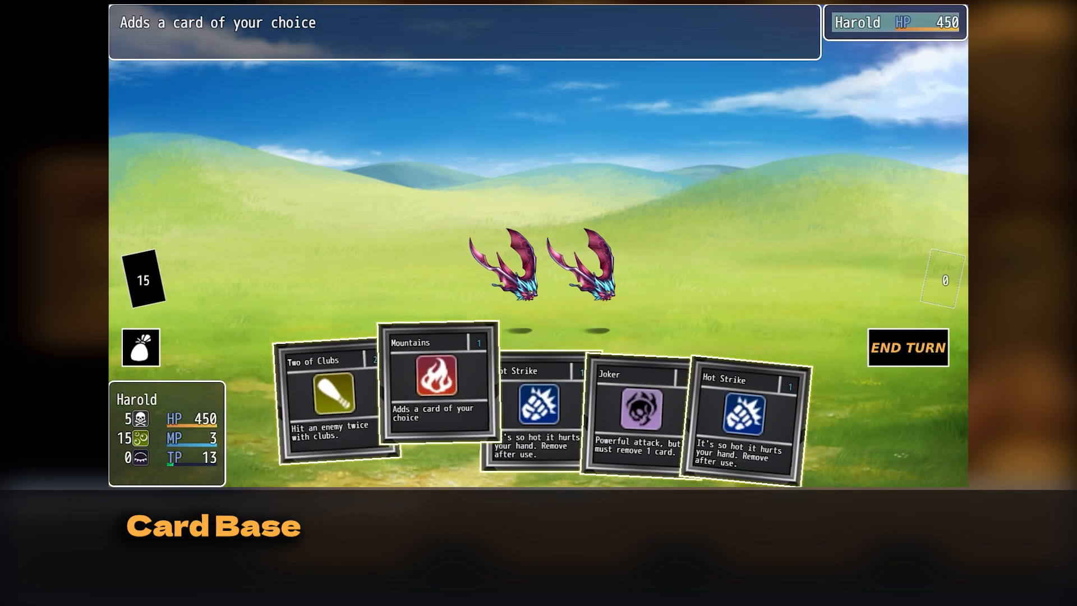
key(Return)
key(Right)
key(Right)
key(Right)
key(Right)
key(Return)
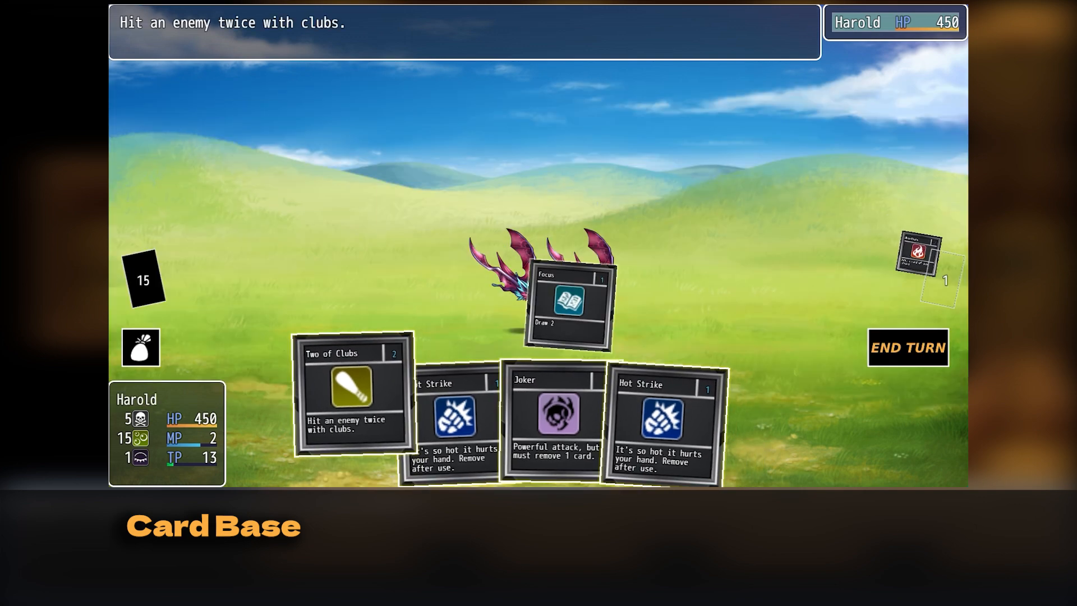
Play further cards from the hand to test the square card base in battle
key(Right)
key(Right)
key(Right)
key(Right)
key(Return)
key(Right)
key(Right)
key(Return)
key(Right)
key(Return)
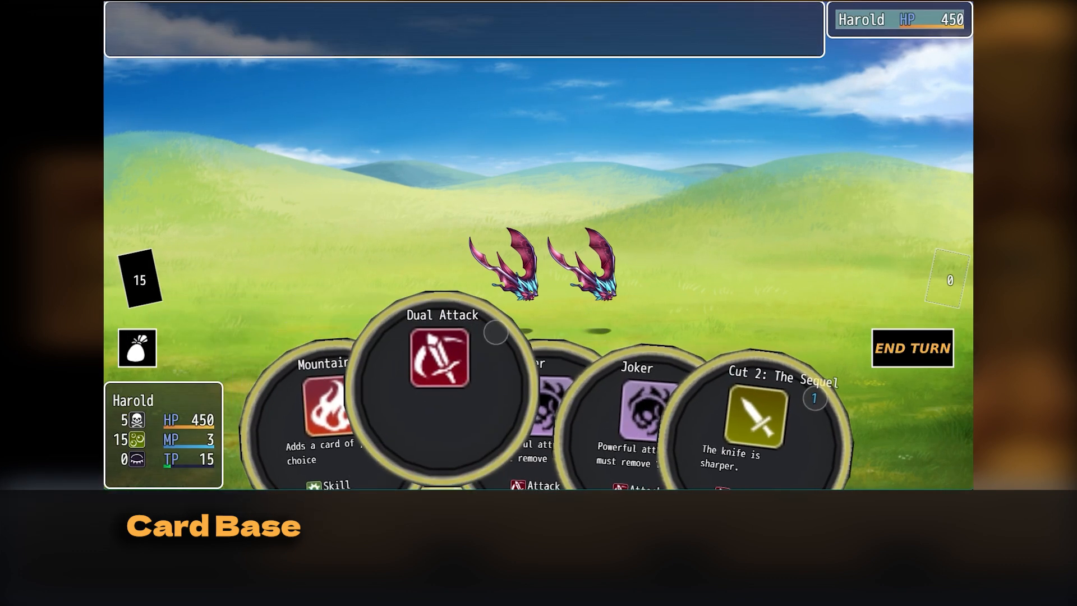
Test the round card base in battle by playing Mountains to add Focus, then playing Focus
key(Return)
key(Right)
key(Right)
key(Right)
key(Right)
key(Return)
key(Right)
key(Right)
key(Right)
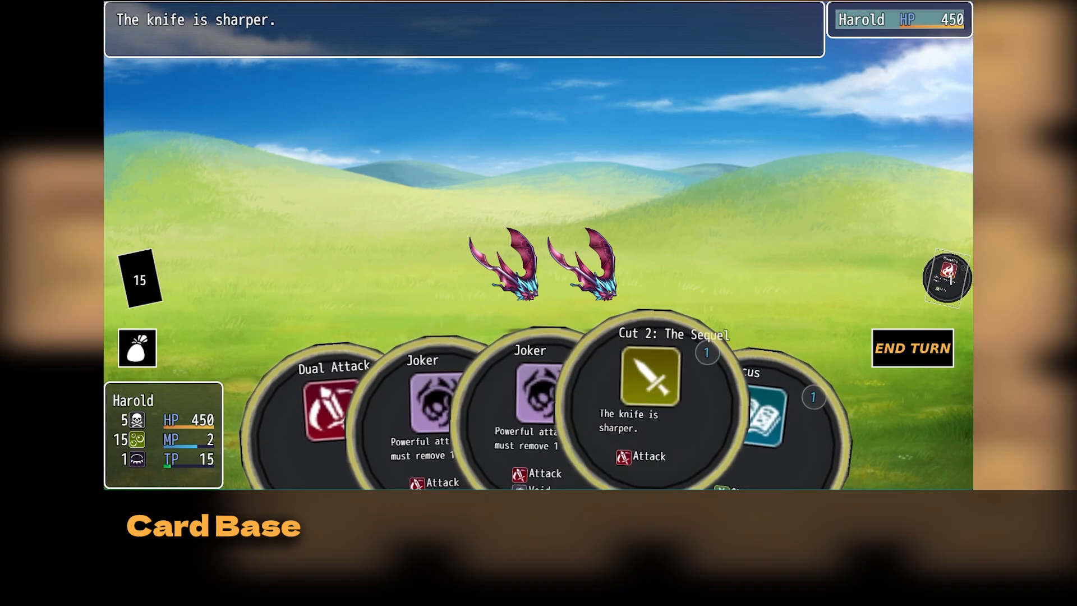
key(Right)
key(Return)
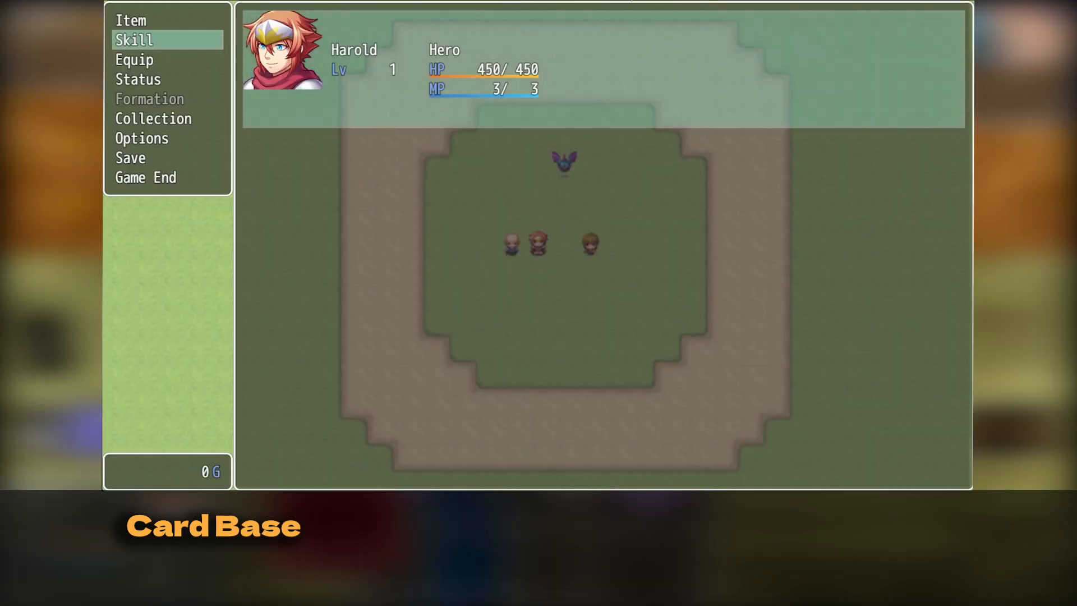
Open the hero's skill card list and browse its cards to check the tall, narrow card base
key(Return)
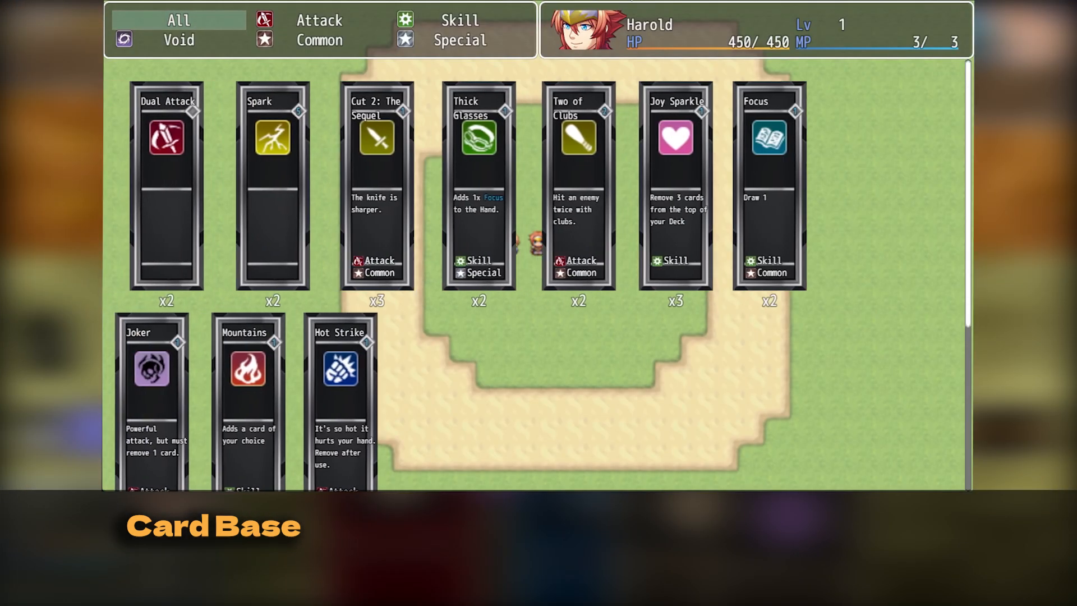
key(Right)
key(Right)
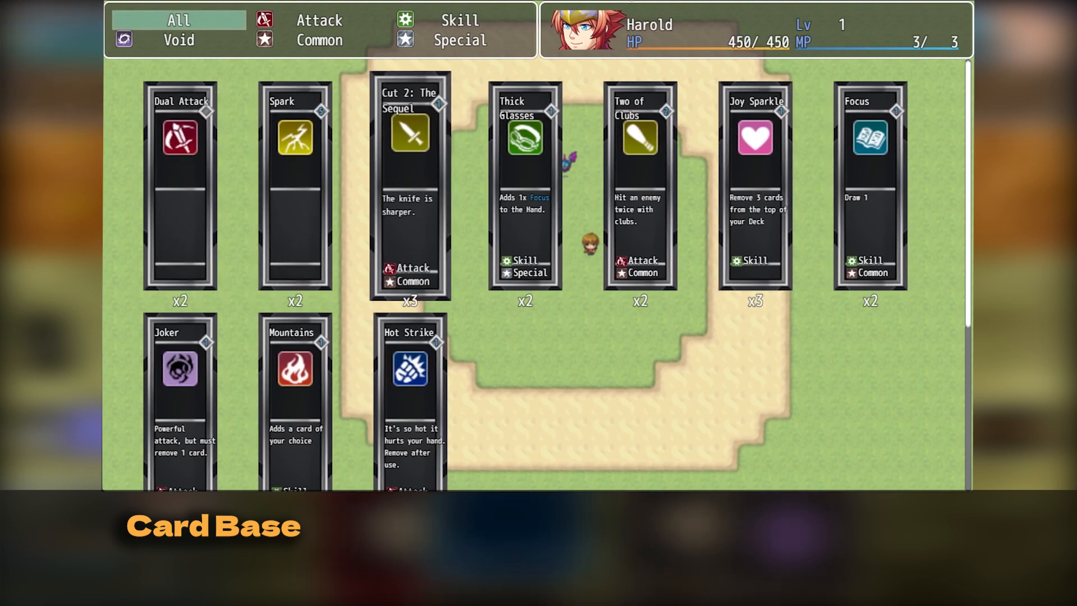
key(Right)
key(Right)
key(Right)
key(Right)
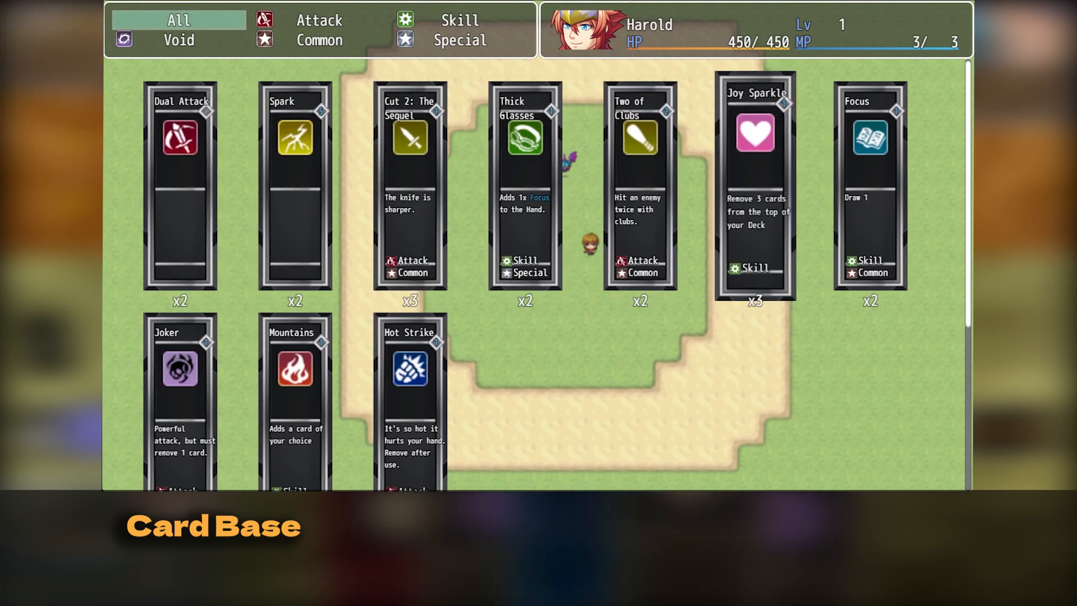
key(Right)
key(Right)
key(Right)
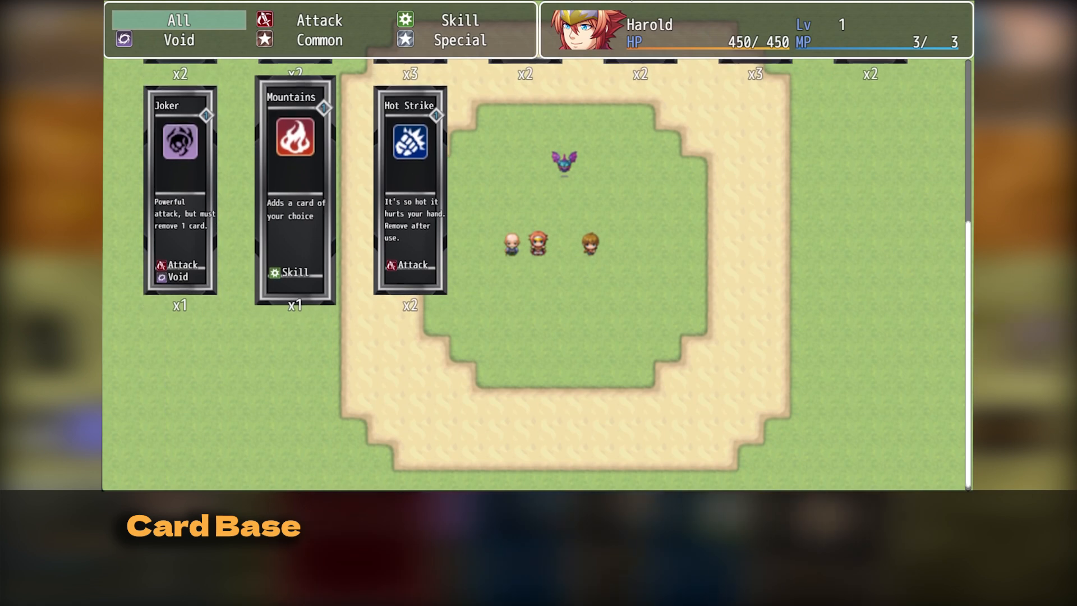
key(Up)
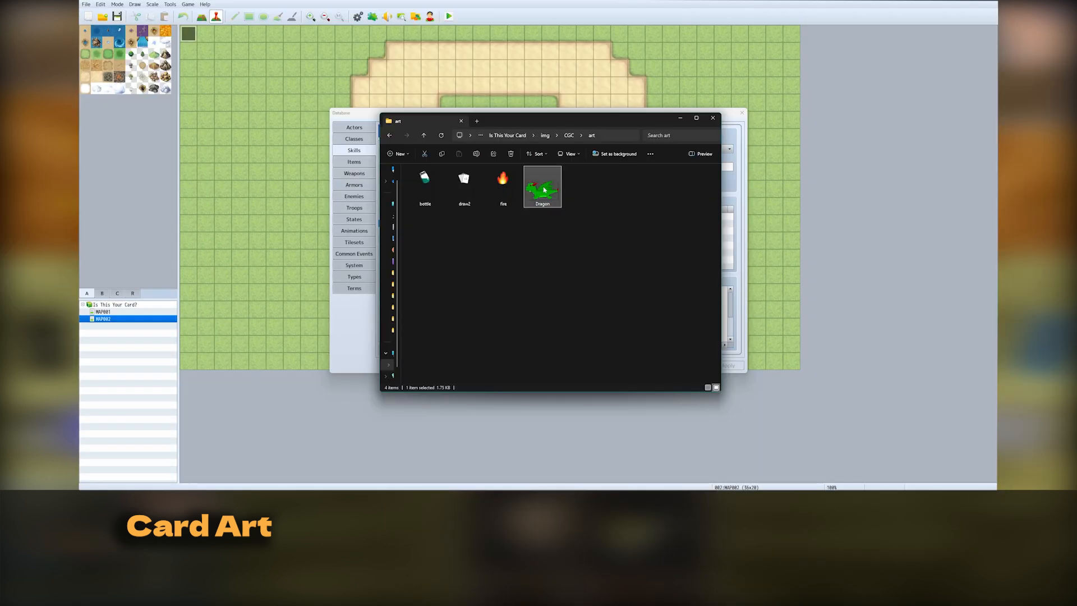
Preview the Dragon art image and add the notetag <Card Art: Dragon> to the Cut 2: The Sequel skill
double_click(543, 189)
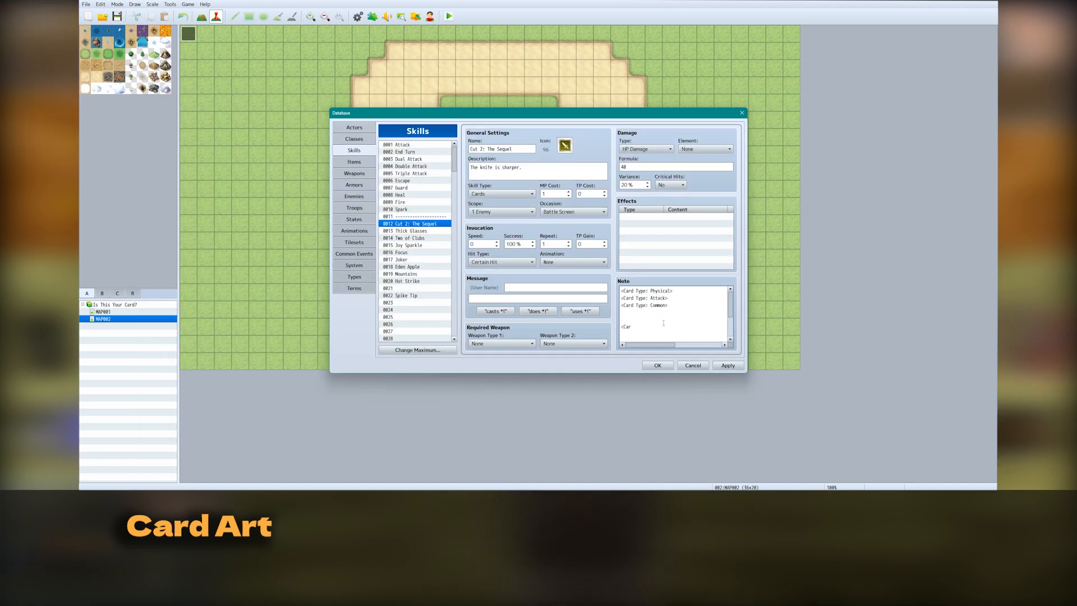
text(d Art: Dragon>)
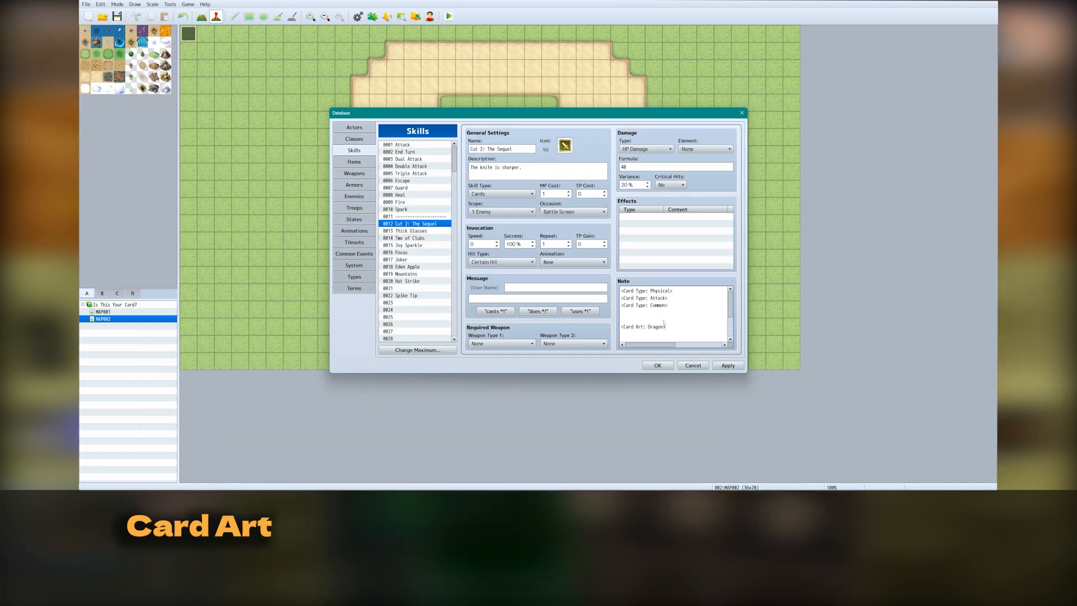
click(658, 365)
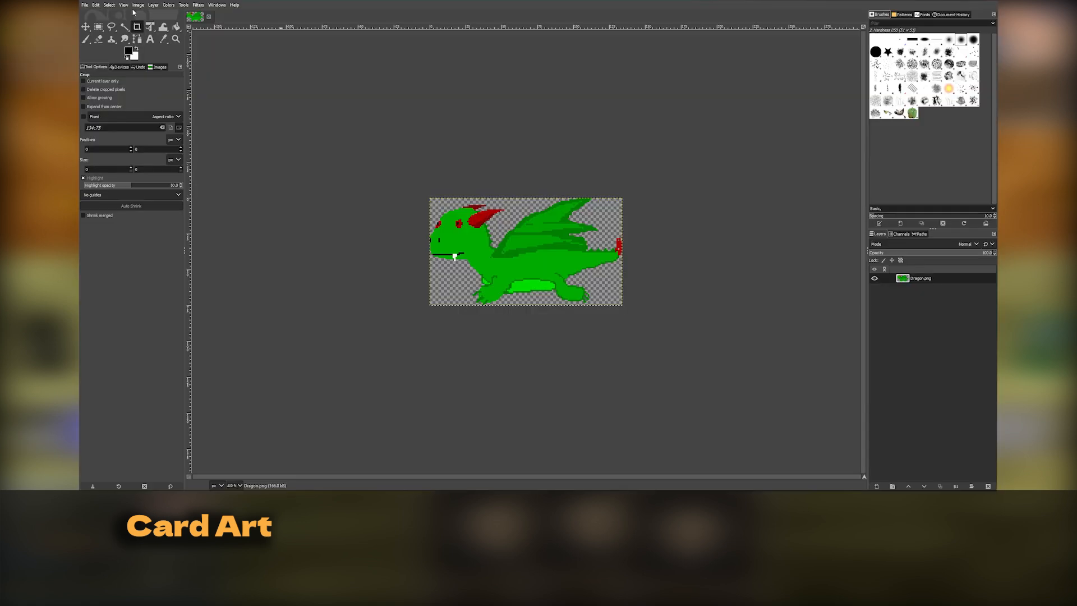
In GIMP, enlarge the dragon image's canvas to 224 x 256 pixels with the art centred and overwrite Dragon.png
click(138, 5)
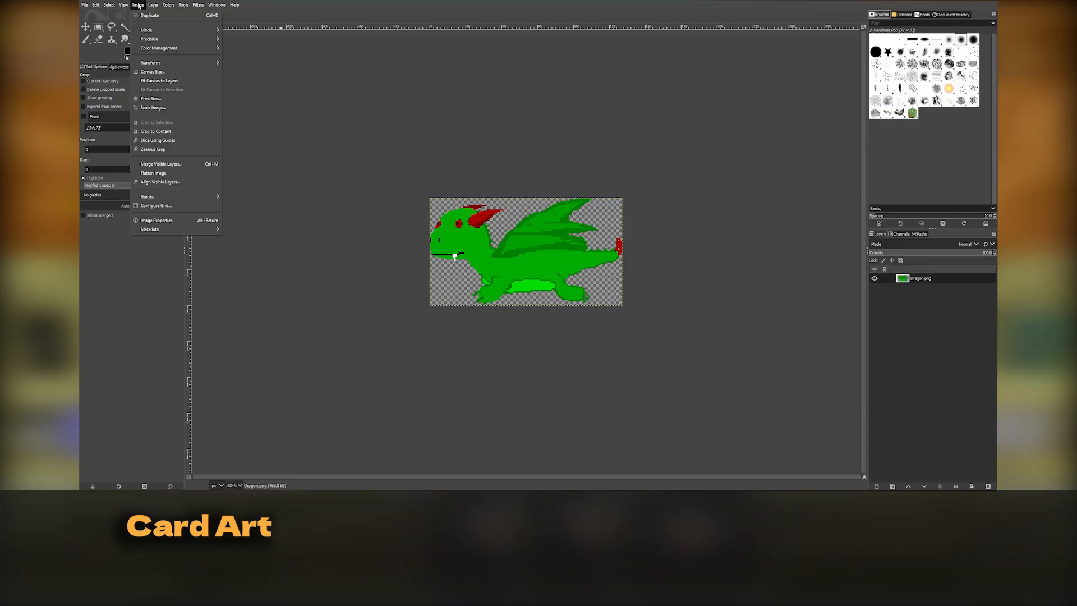
click(151, 72)
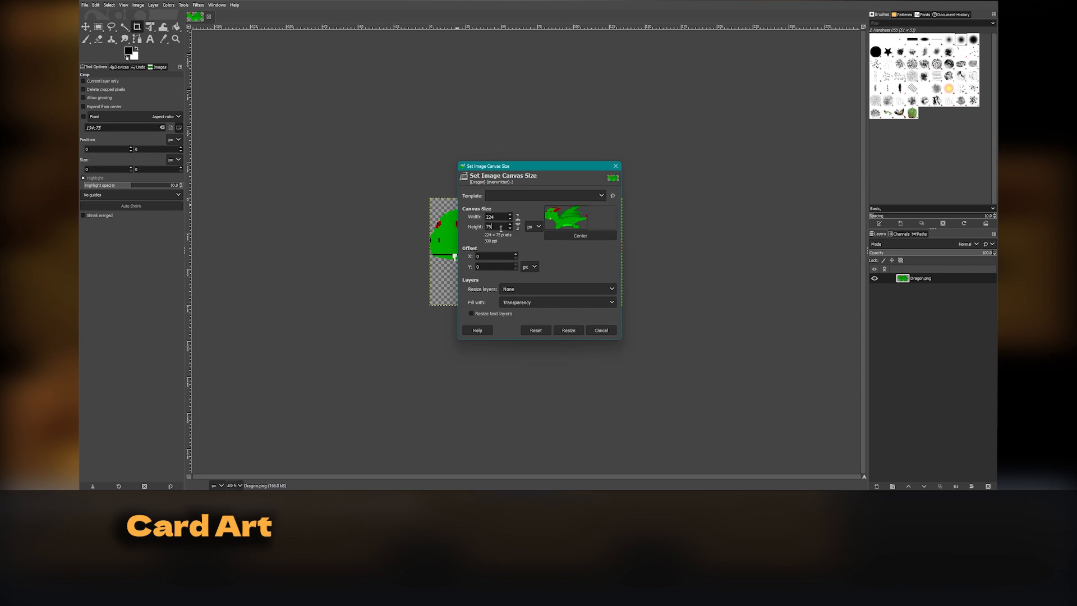
click(504, 217)
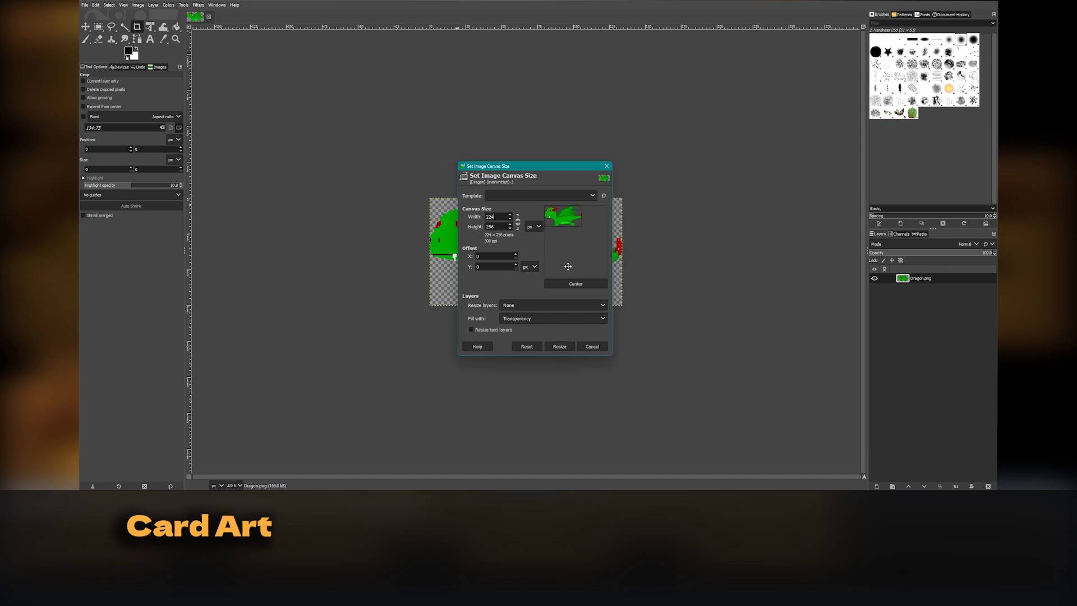
click(561, 346)
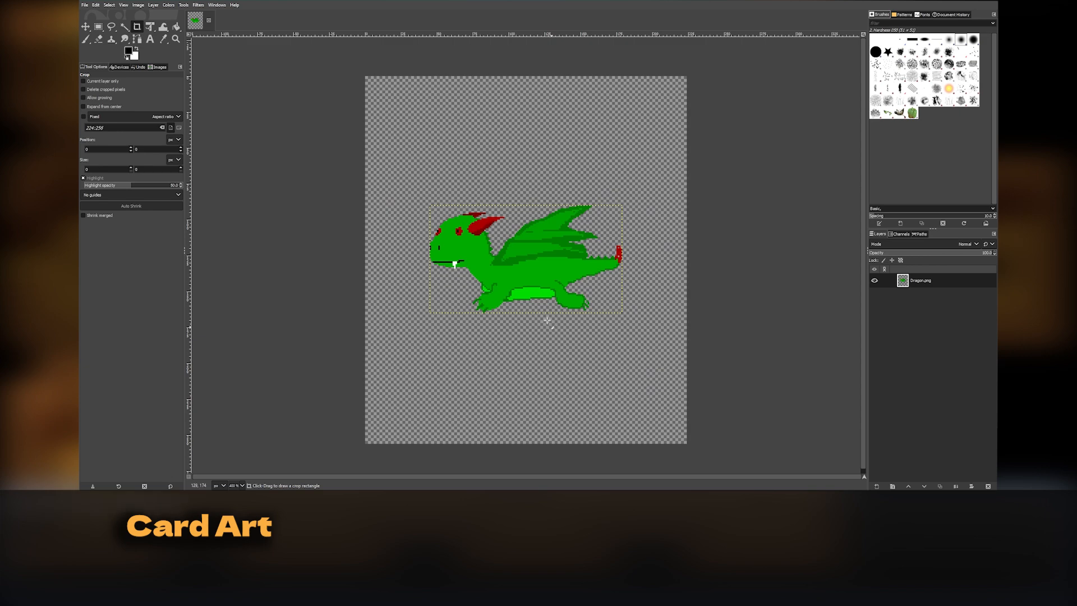
click(84, 5)
click(109, 103)
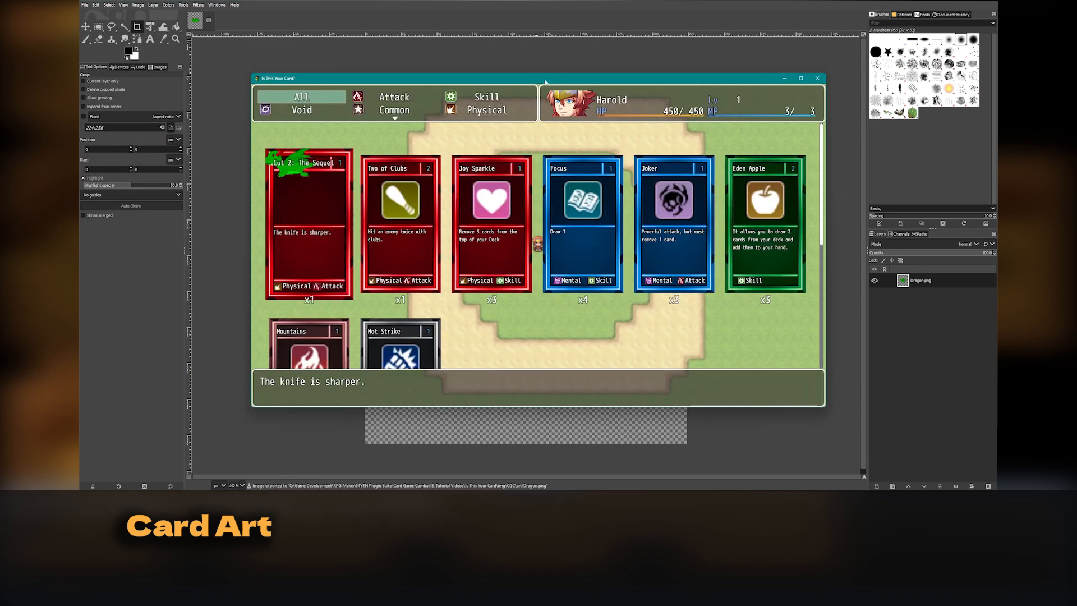
Reload the playtest and reopen the hero's card list to check the dragon art on Cut 2: The Sequel
key(F5)
key(Return)
key(Escape)
key(Down)
key(Return)
key(Return)
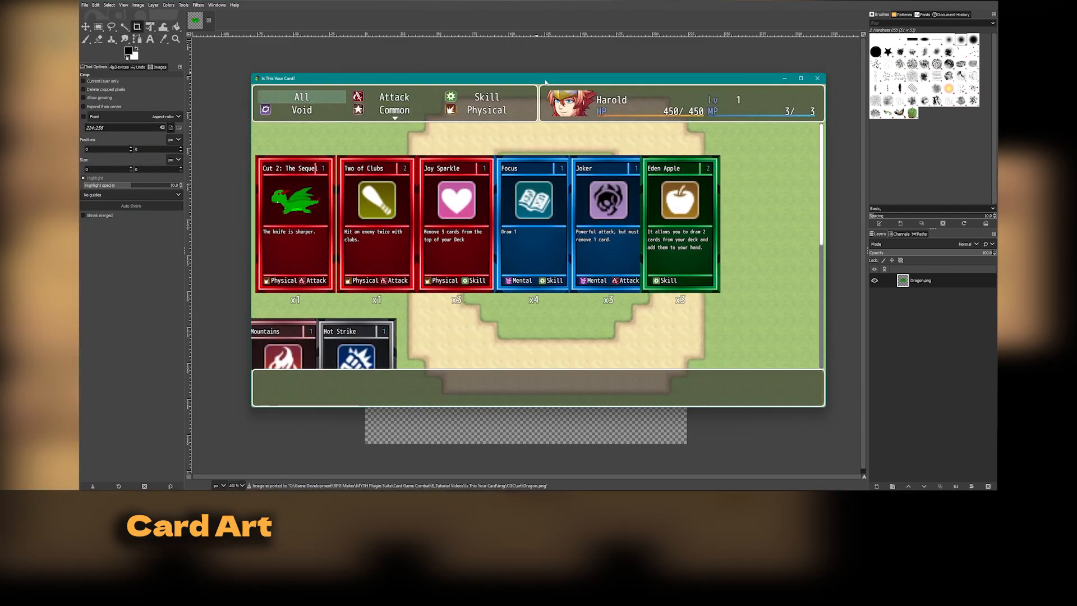
key(Return)
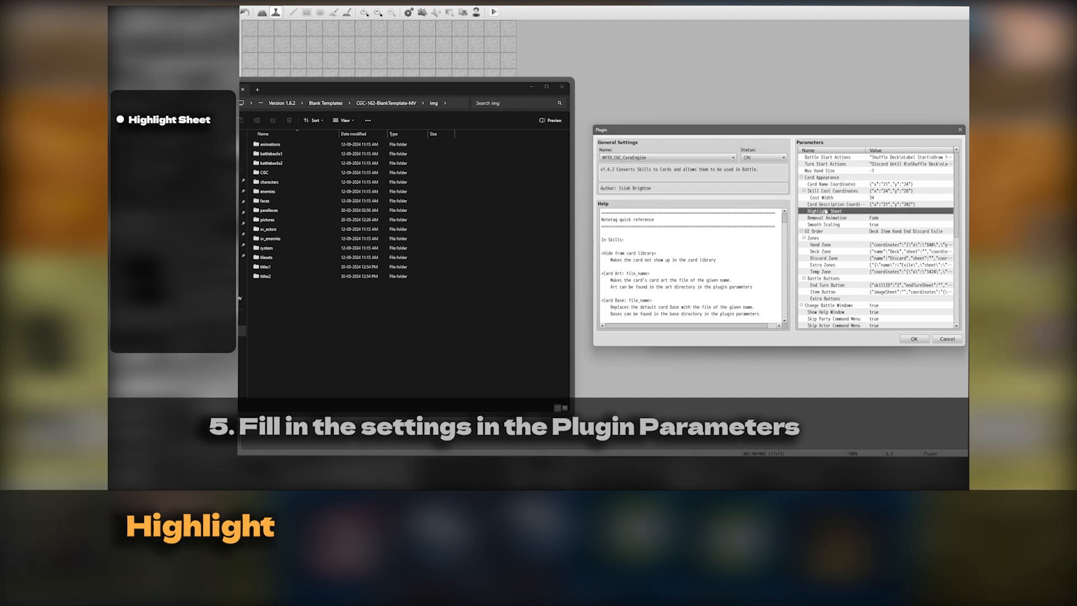
Find the sheet in img/CGC/highlights and set the plugin's Highlight Sheet parameter to CardHighlightSheet
double_click(825, 211)
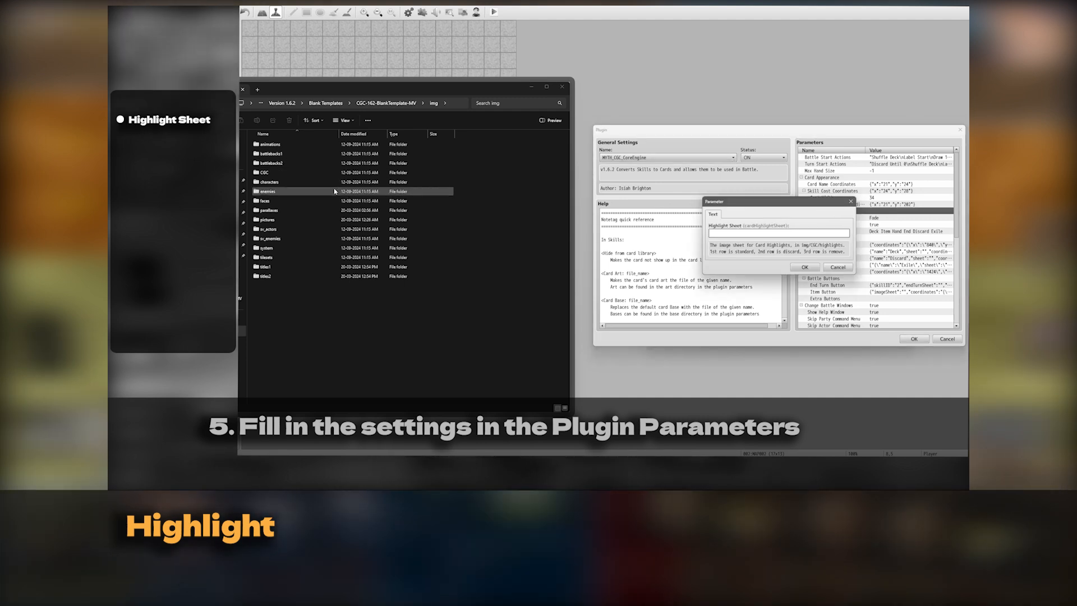
click(298, 176)
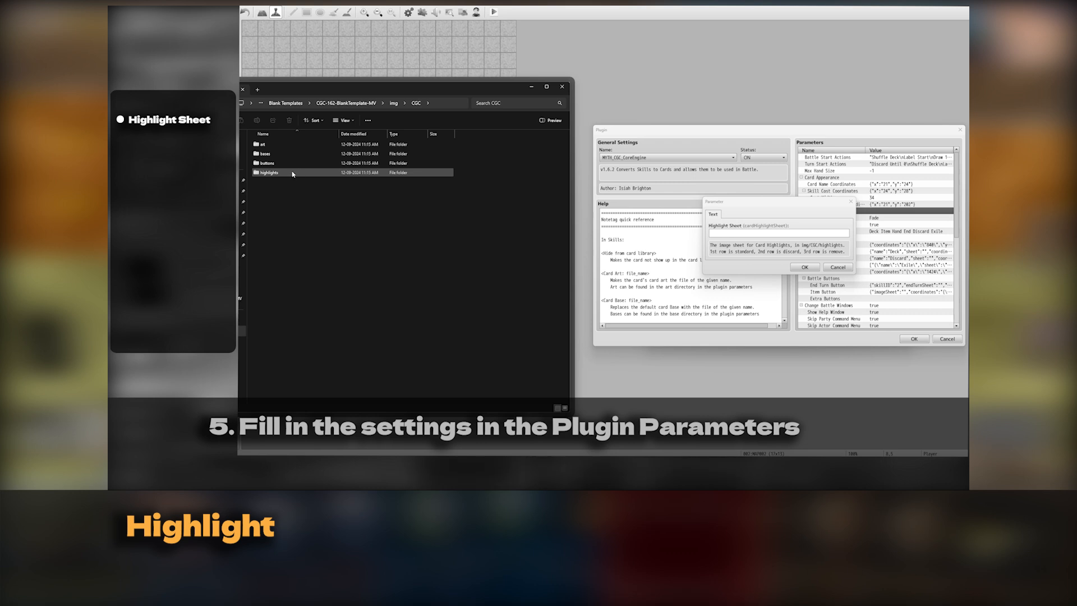
double_click(292, 172)
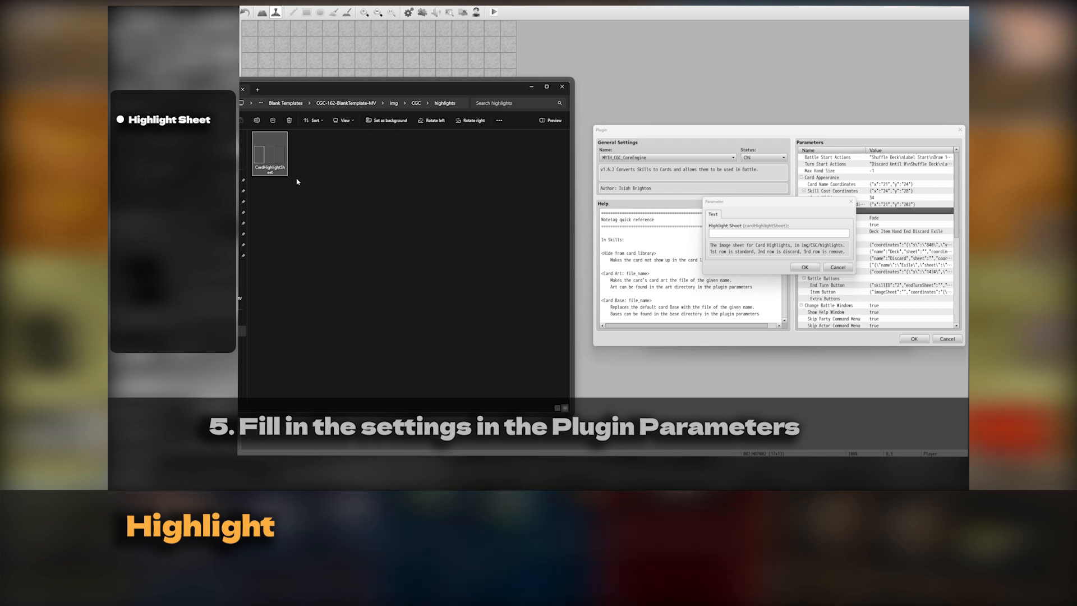
click(745, 231)
text(CardHighlightSheet)
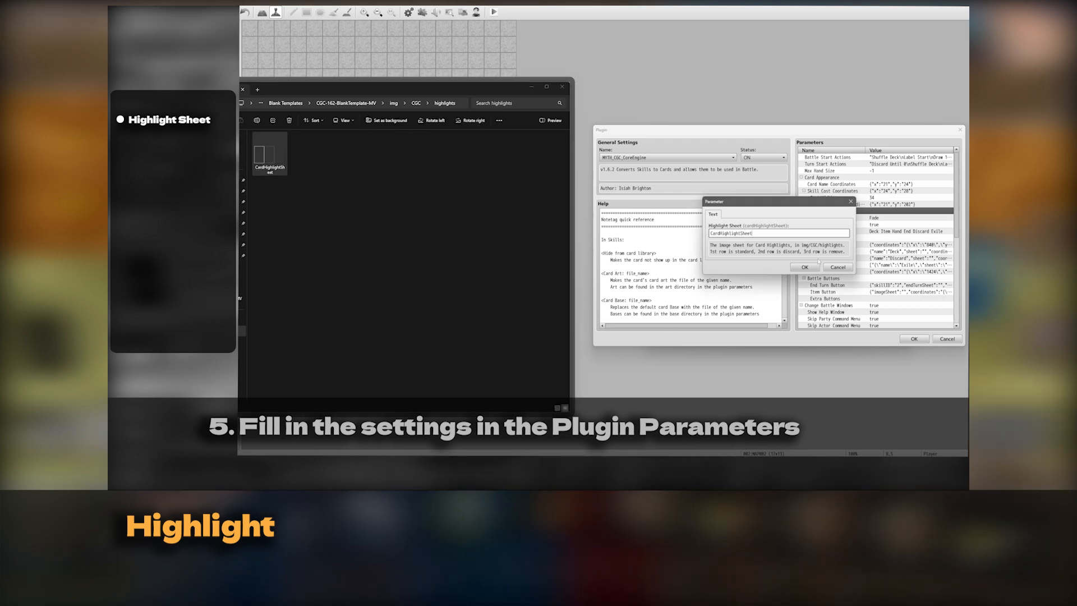
click(814, 265)
click(394, 104)
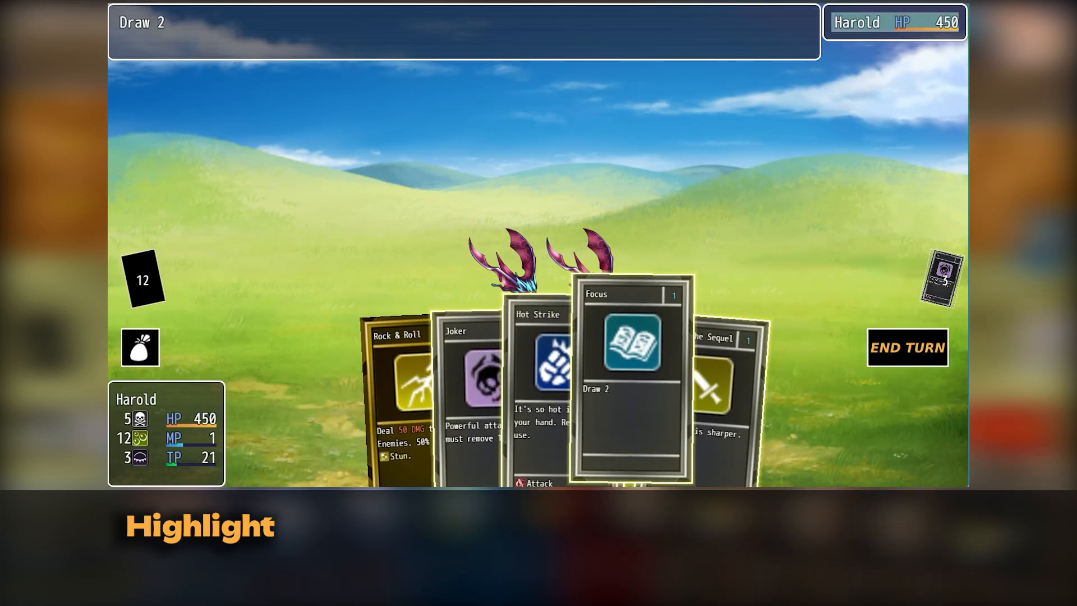
Play the Focus card in battle and browse the hand to check the highlights on its cards
key(Right)
key(Left)
key(Return)
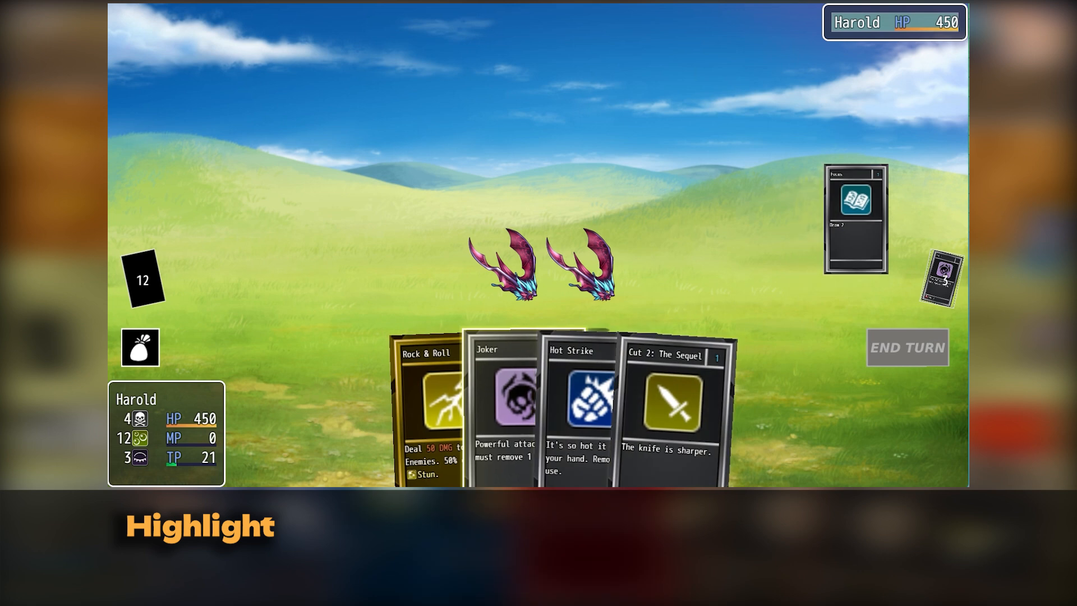
key(Right)
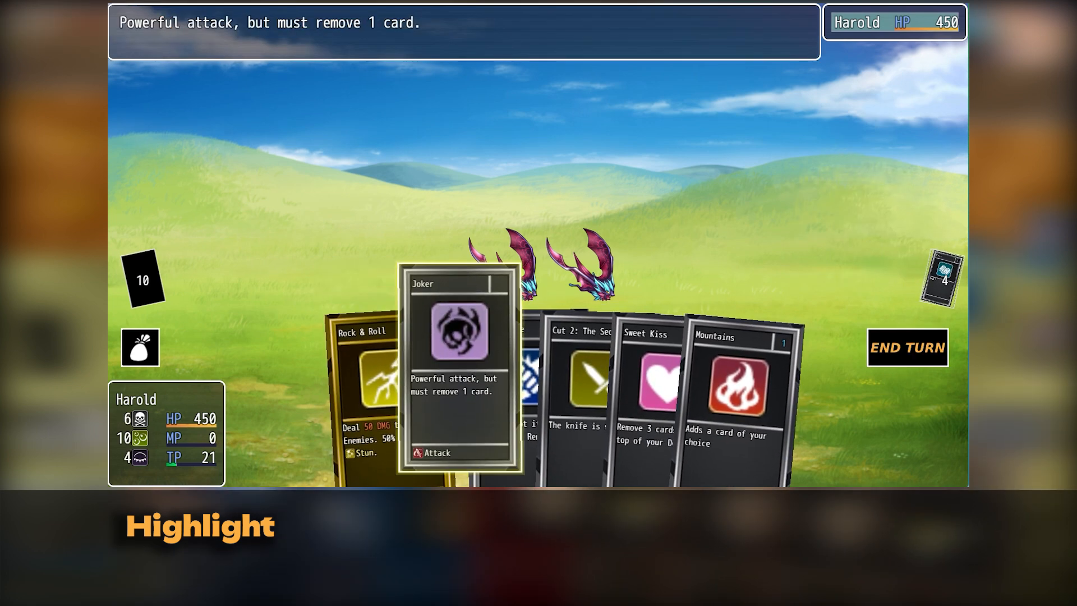
key(Right)
key(Right)
key(Right)
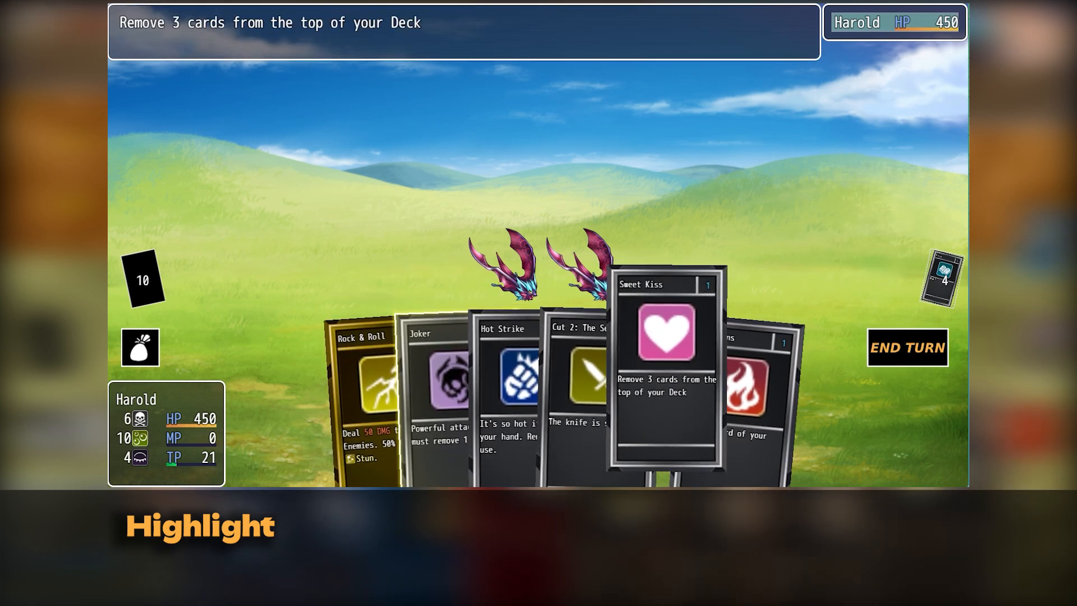
key(Right)
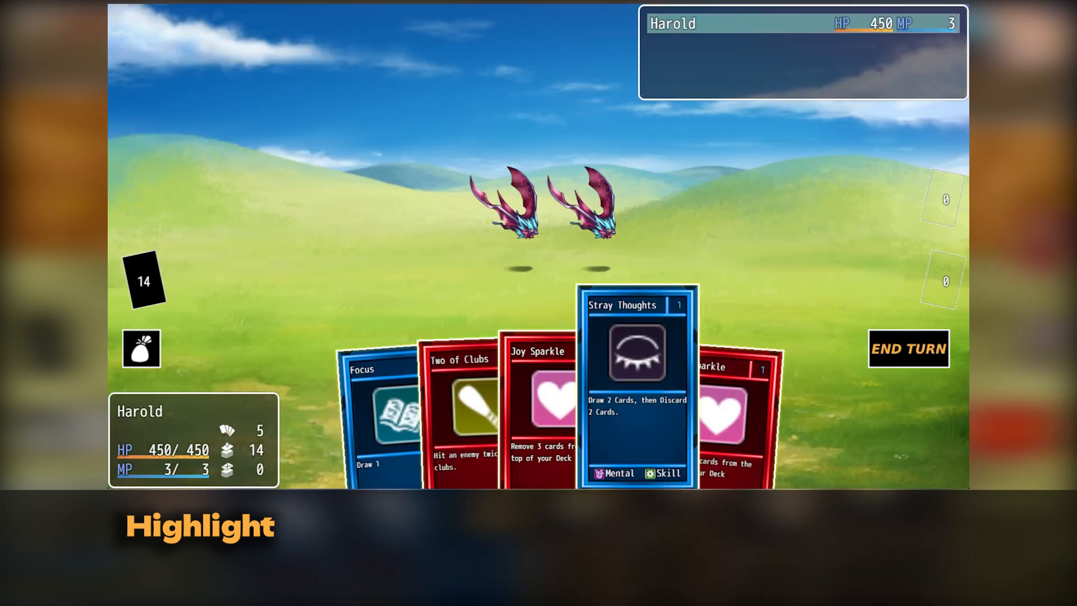
Play the Stray Thoughts card and choose two cards to discard to check the discard highlight
key(Return)
key(Right)
key(Return)
key(Right)
key(Right)
key(Return)
key(Right)
key(Right)
key(Return)
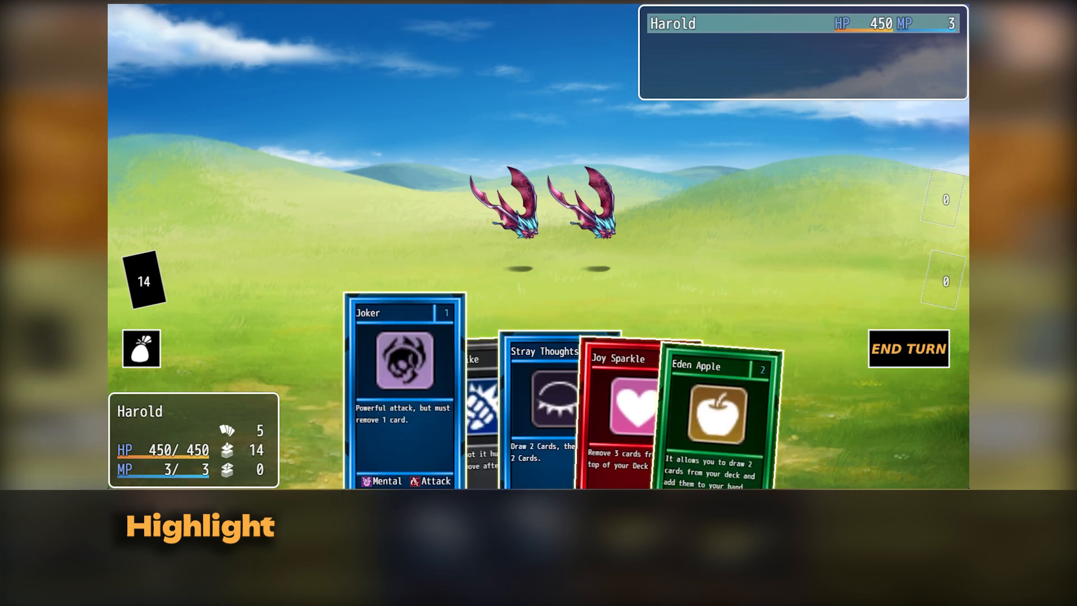
Play the Joker card on Bat A and choose Joy Sparkle as the card to remove
key(Return)
key(Return)
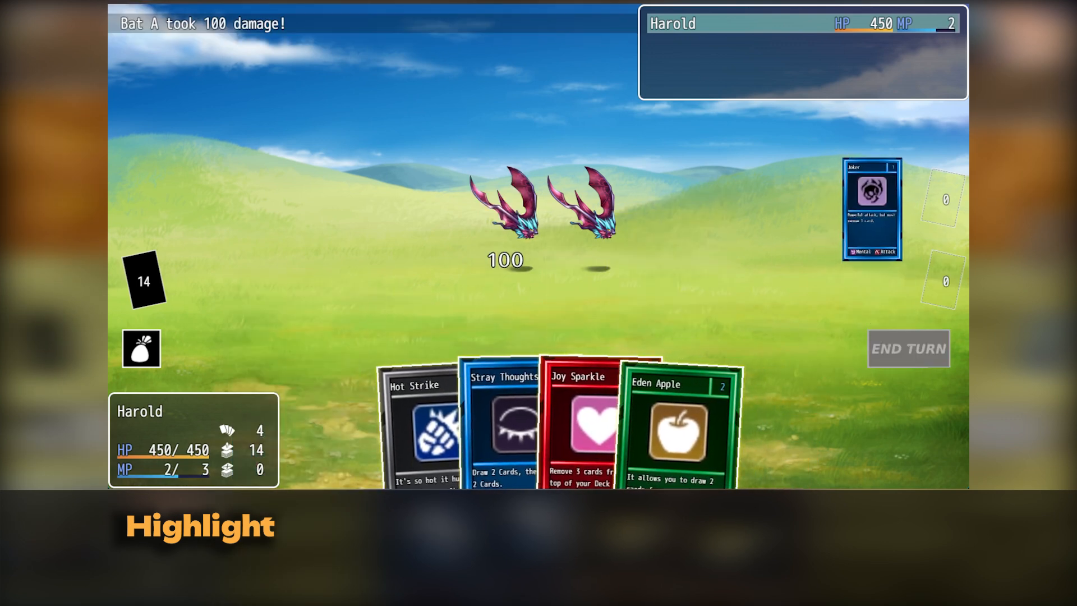
key(Right)
key(Right)
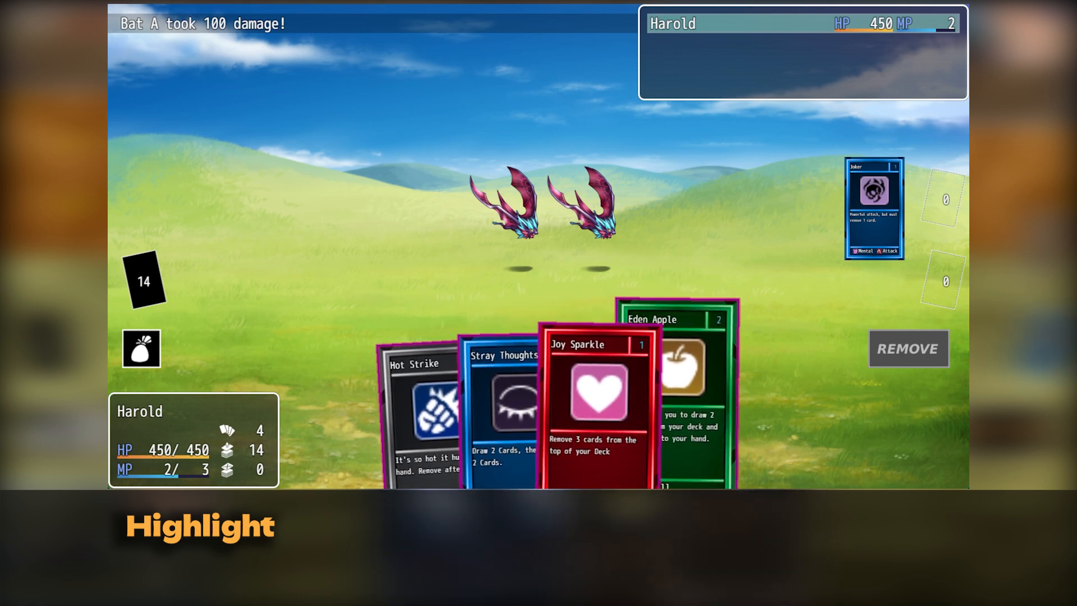
key(Return)
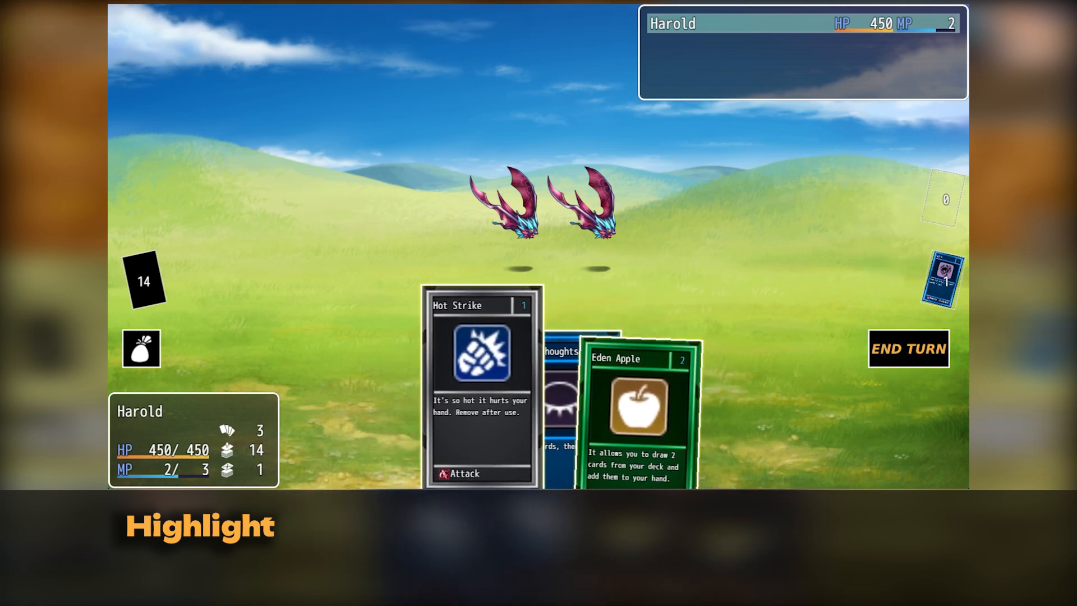